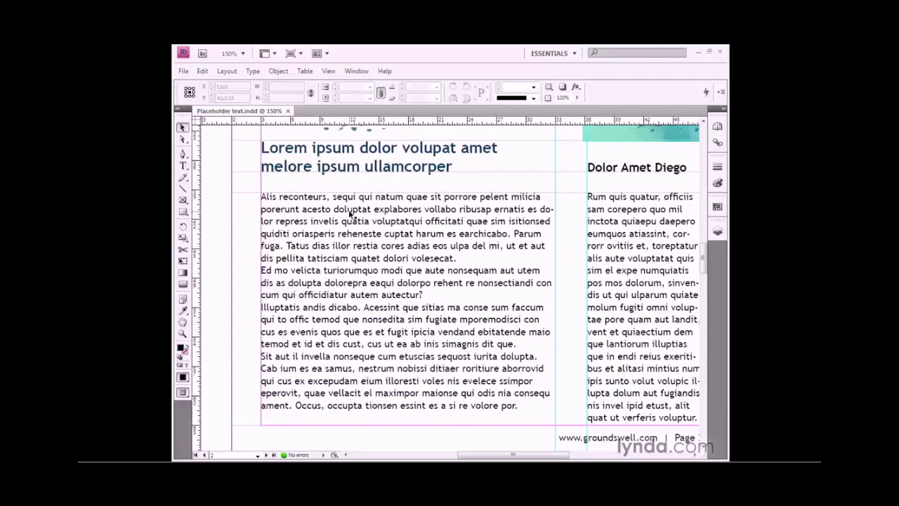
Enter the body text frame and try drag, word (doluptat) and line selections.
double_click(348, 211)
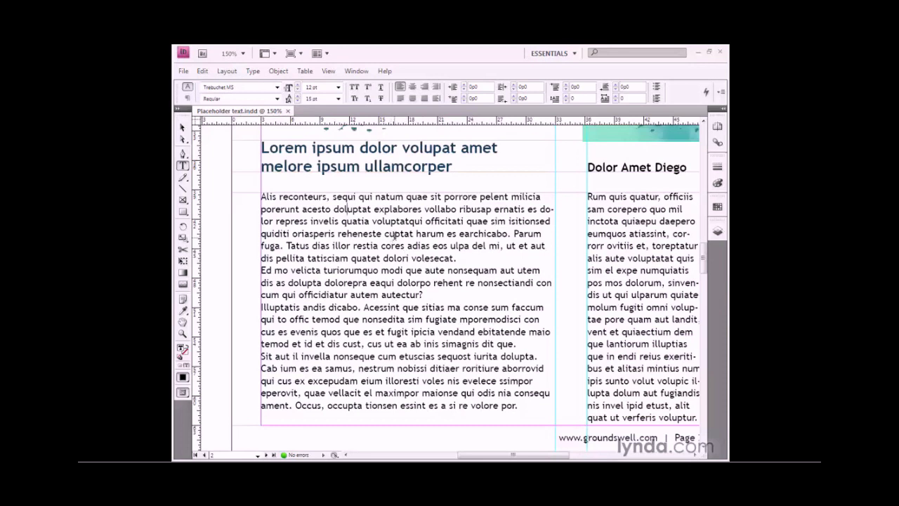
left_click_drag(395, 235, 385, 208)
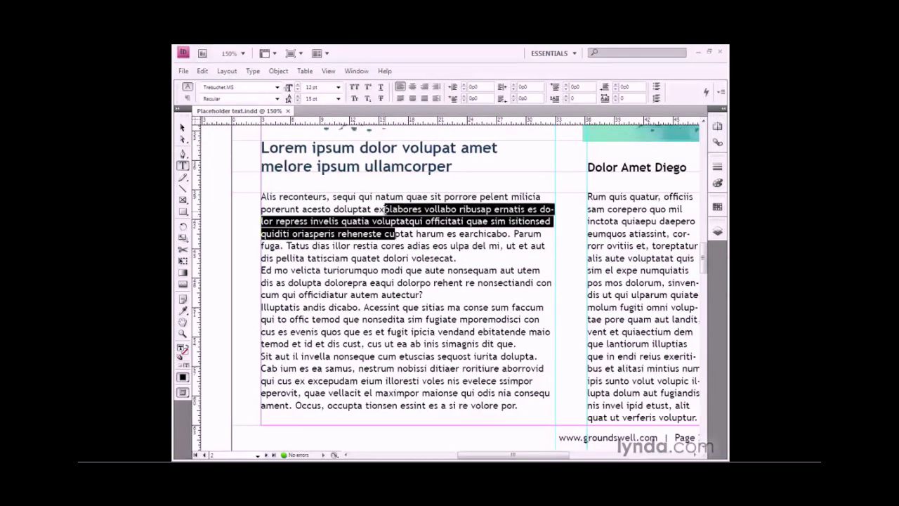
double_click(348, 208)
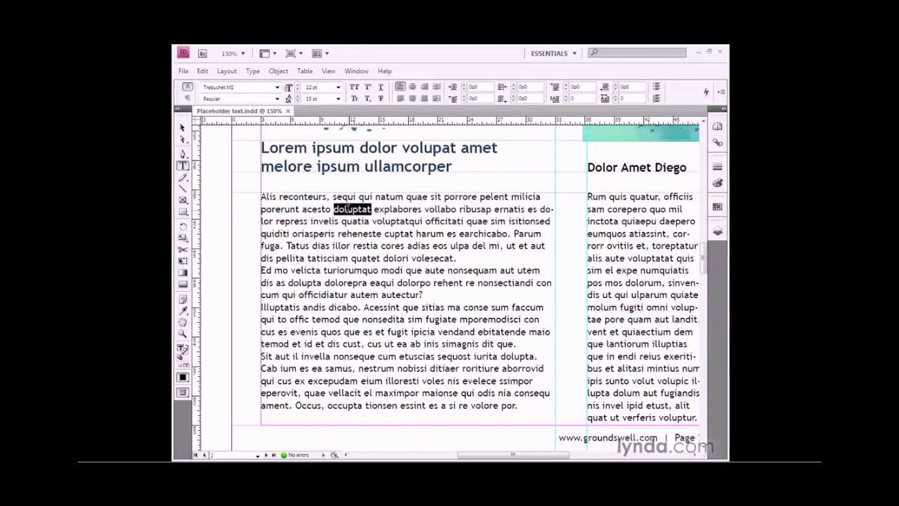
triple_click(348, 209)
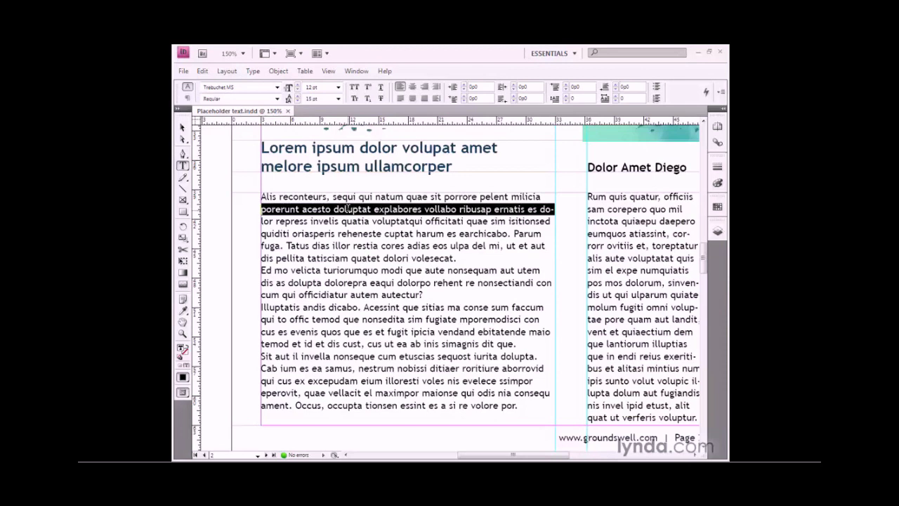
Select the whole first paragraph with repeated clicks on doluptat.
left_click(348, 208)
left_click(348, 209)
double_click(348, 209)
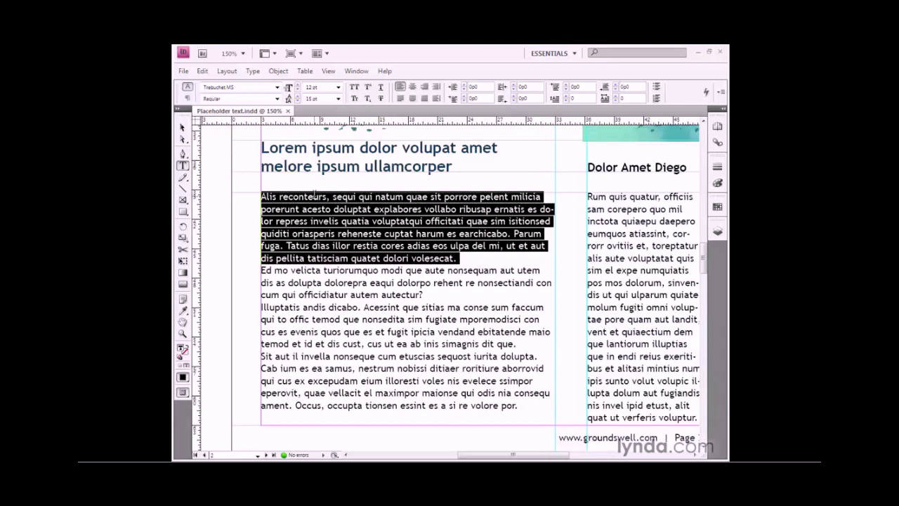
Select the two opening words 'Alis reconteurs' in the body paragraph.
double_click(315, 197)
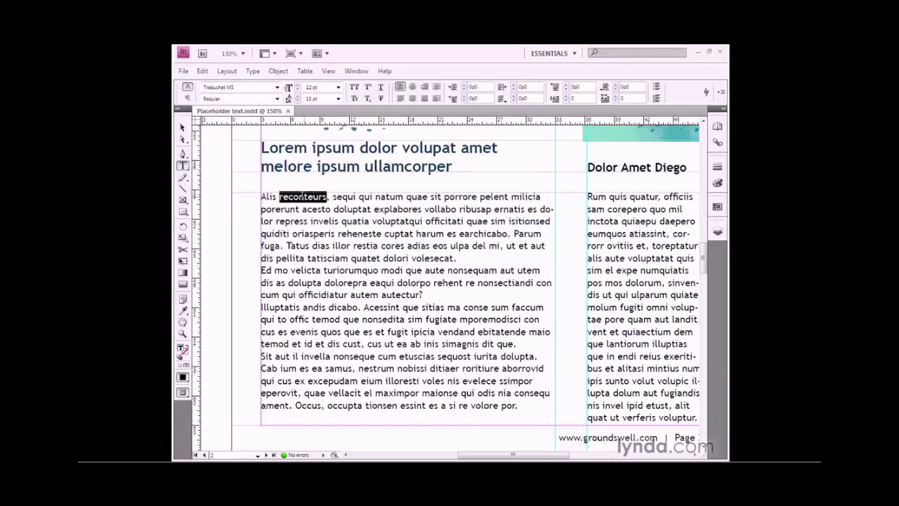
left_click(261, 196, "shift")
left_click_drag(261, 197, 321, 195)
Preview fonts Tunga, Verdana, Vrinda and back to Sylfaen on the selected words.
left_click(226, 87)
key("Down")
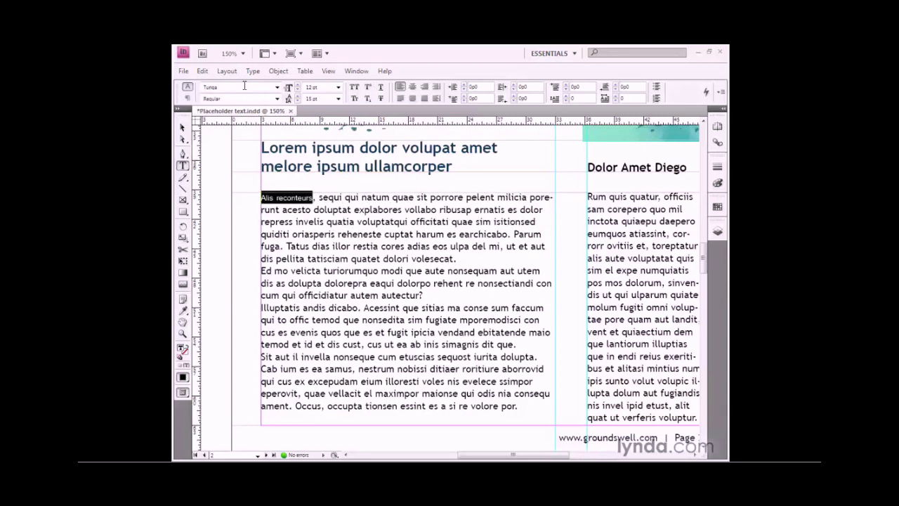
key("Down")
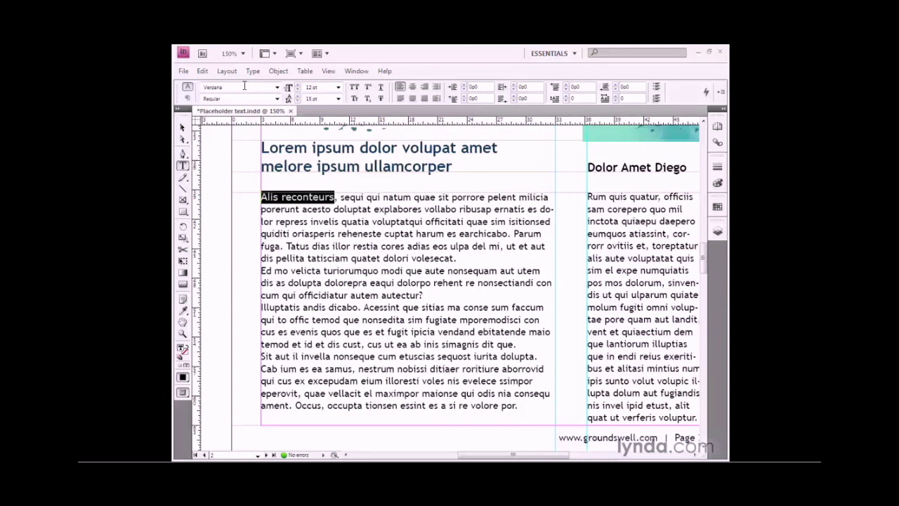
key("Down")
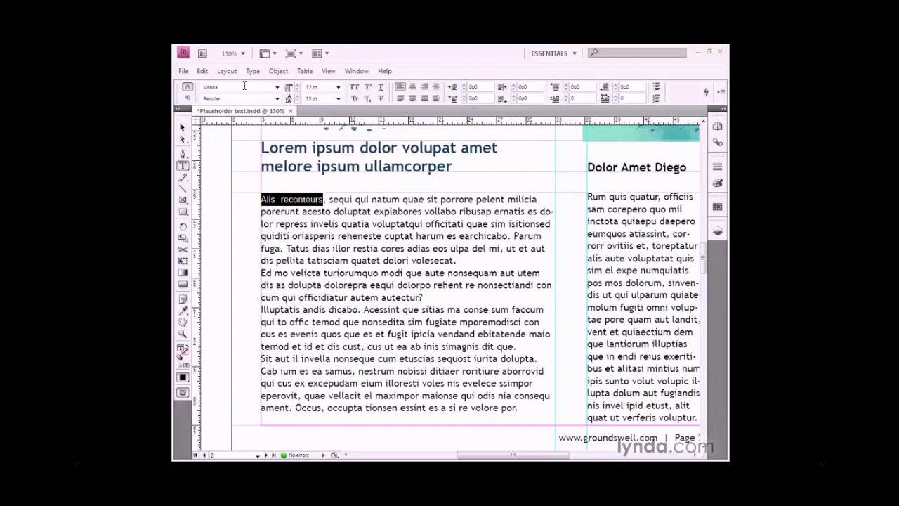
key("Up")
key("Up")
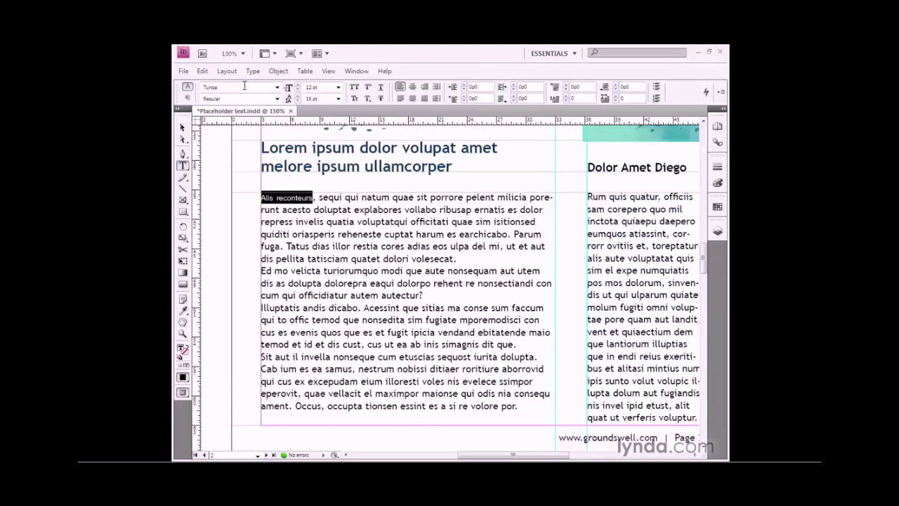
key("Up")
key("Up")
key("Up")
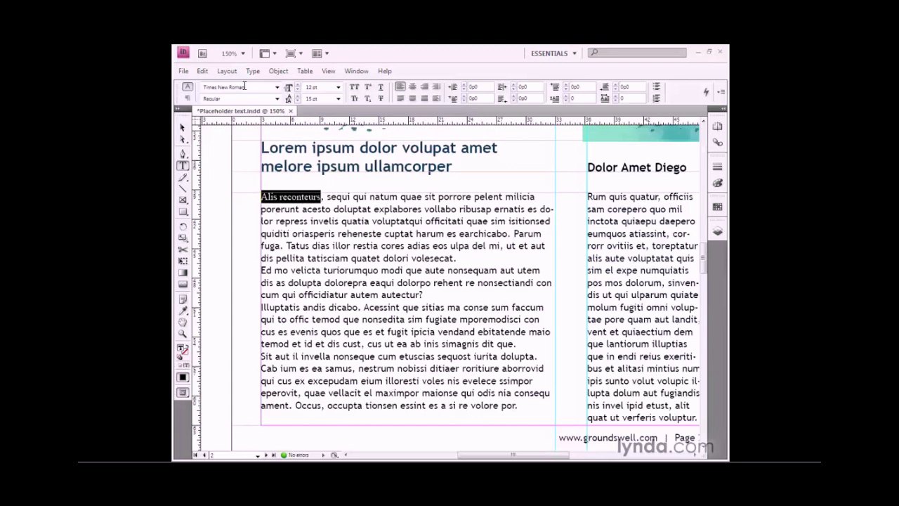
key("Up")
key("Up")
key("Up")
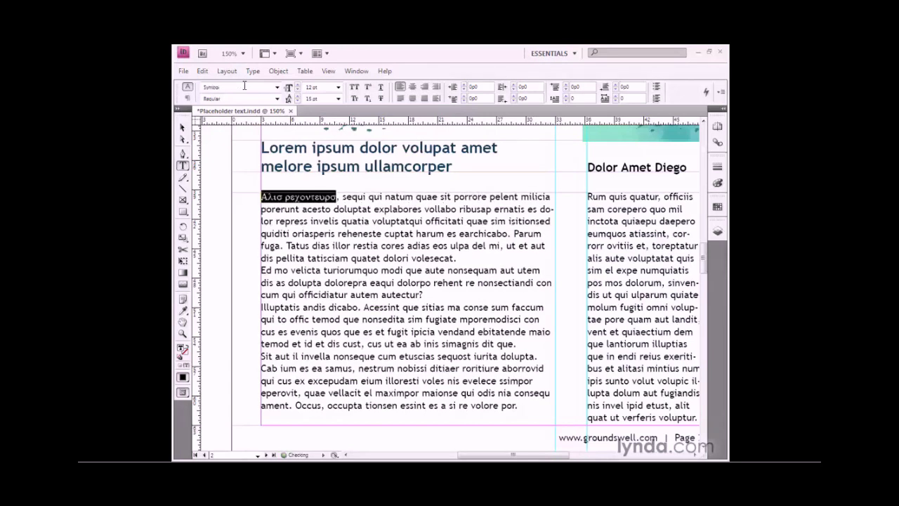
key("Up")
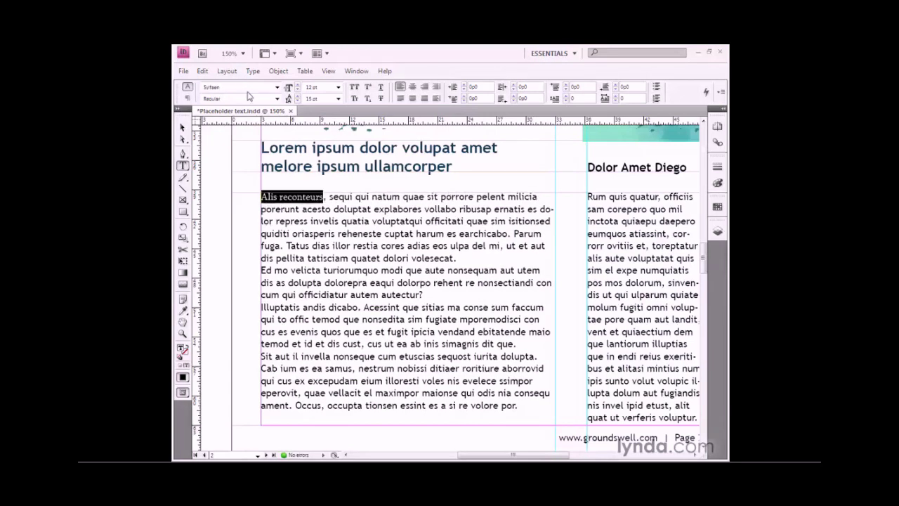
Apply Georgia from the font list, then switch to Myriad Pro by typing 'Myr'.
left_click(277, 89)
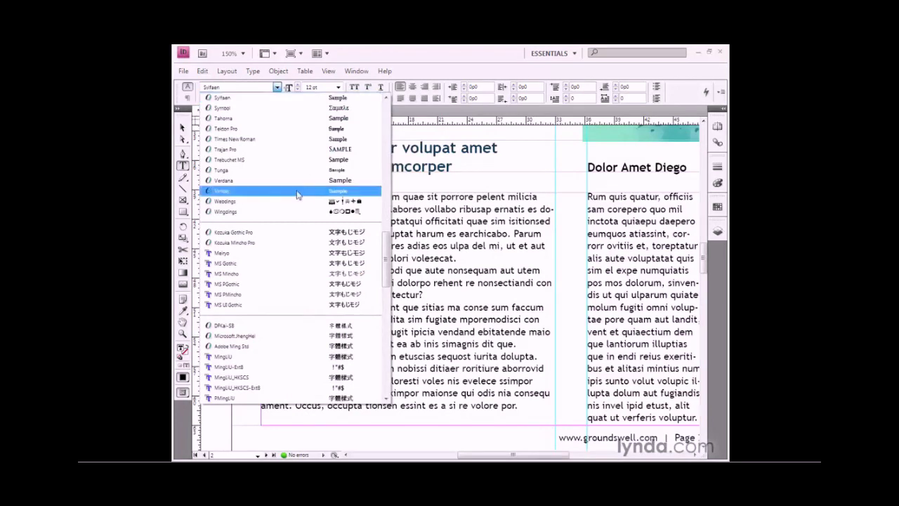
left_click_drag(386, 260, 385, 162)
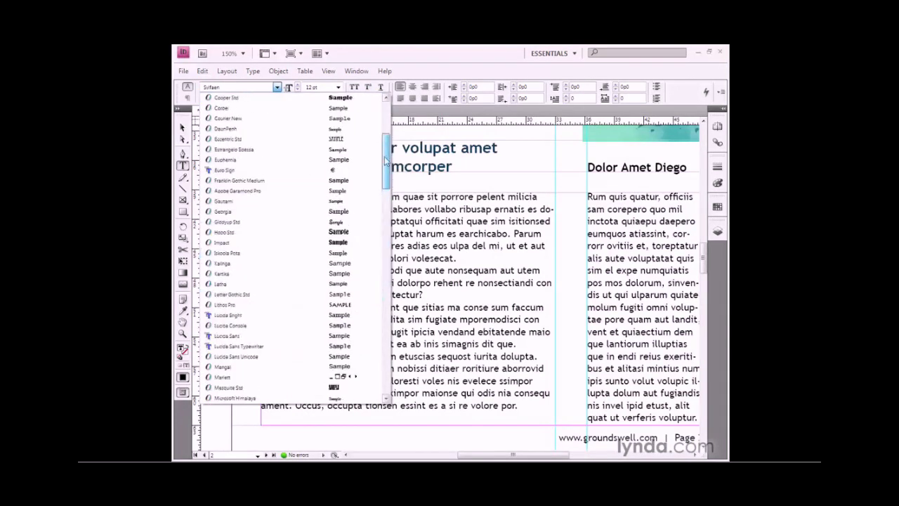
left_click(267, 212)
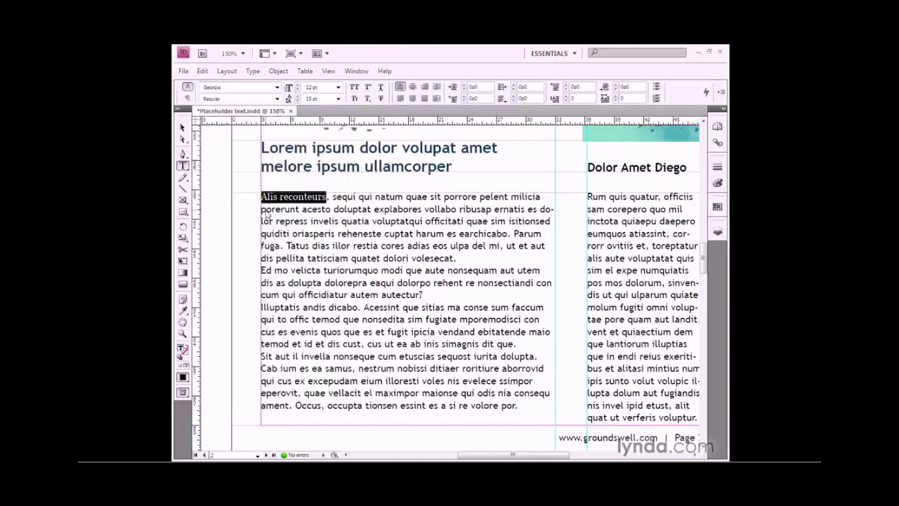
type("Myriad Pro")
key("Return")
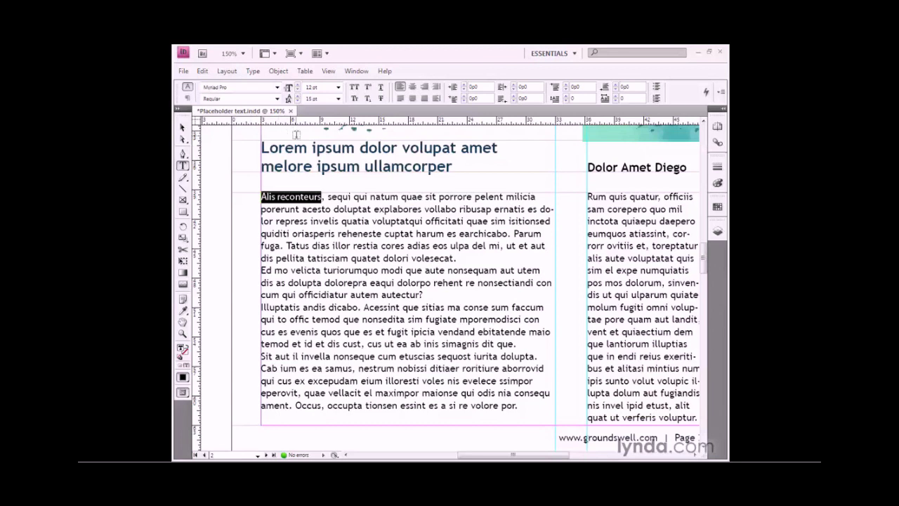
Try font sizes of 18 pt, 20.5 pt and spinner nudges around 20-21 pt.
left_click(338, 87)
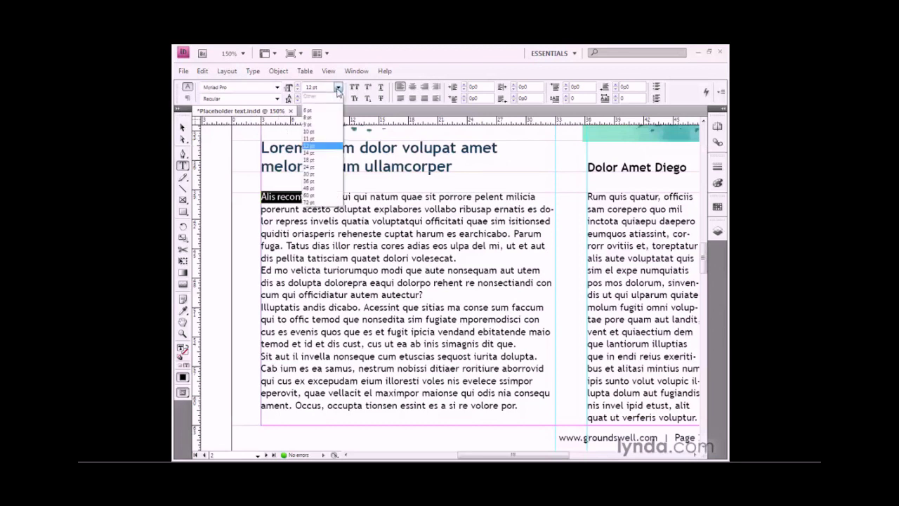
left_click(326, 159)
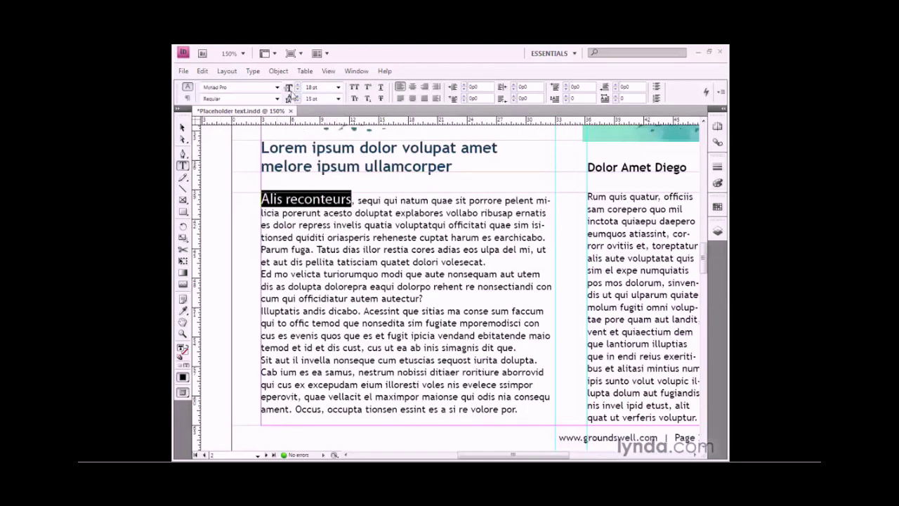
left_click(310, 87)
type("20.5")
key("Return")
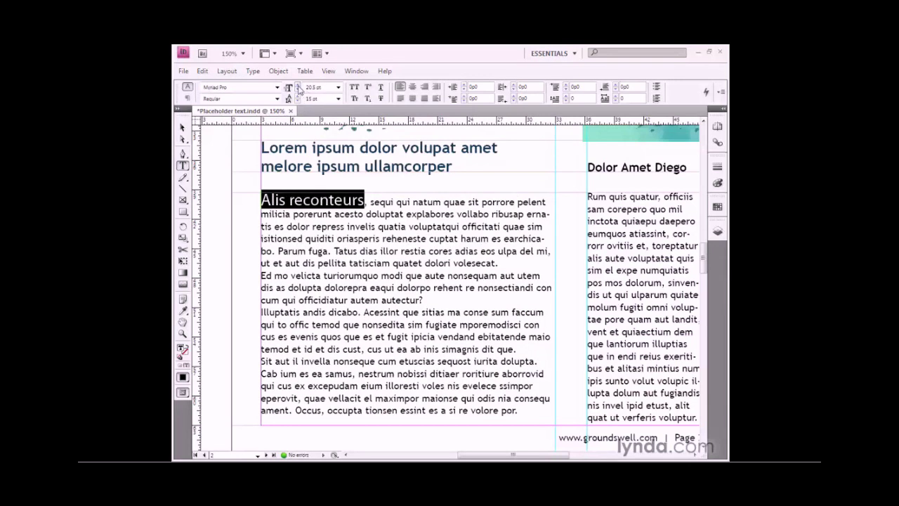
left_click(300, 84)
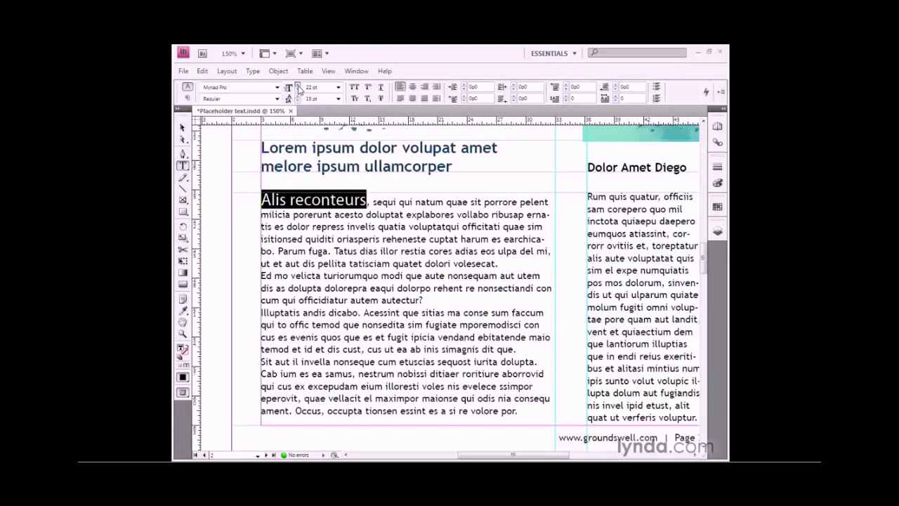
left_click(298, 90)
left_click(299, 91)
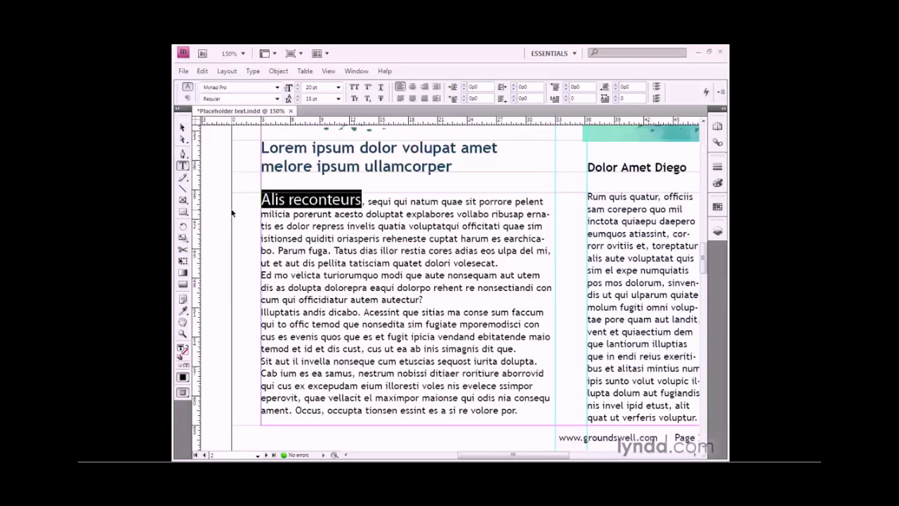
Step the size up and down with keyboard shortcuts, ending at 24 pt.
key("ctrl+shift+period")
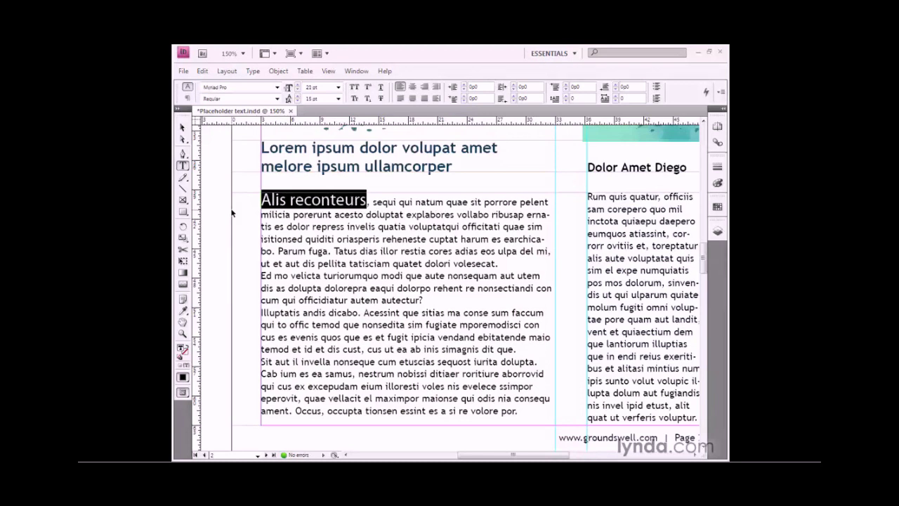
key("ctrl+shift+period")
key("ctrl+shift+period")
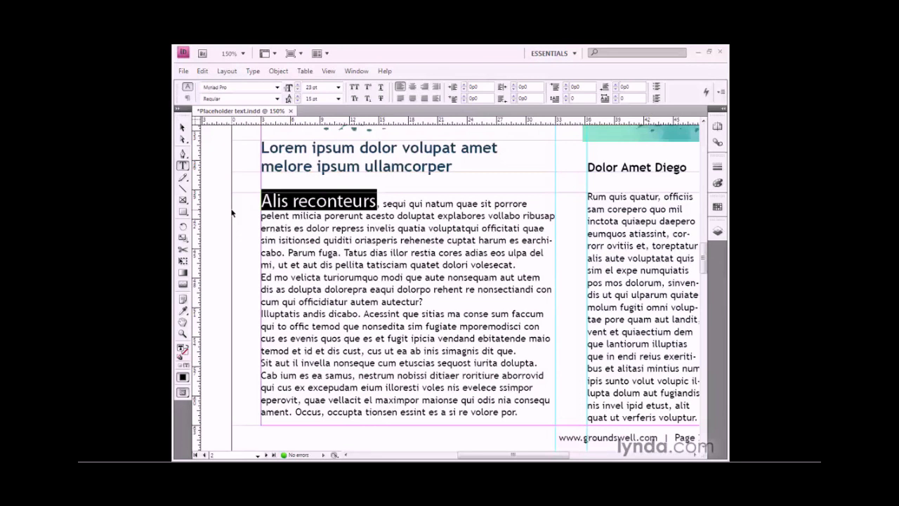
key("ctrl+shift+period")
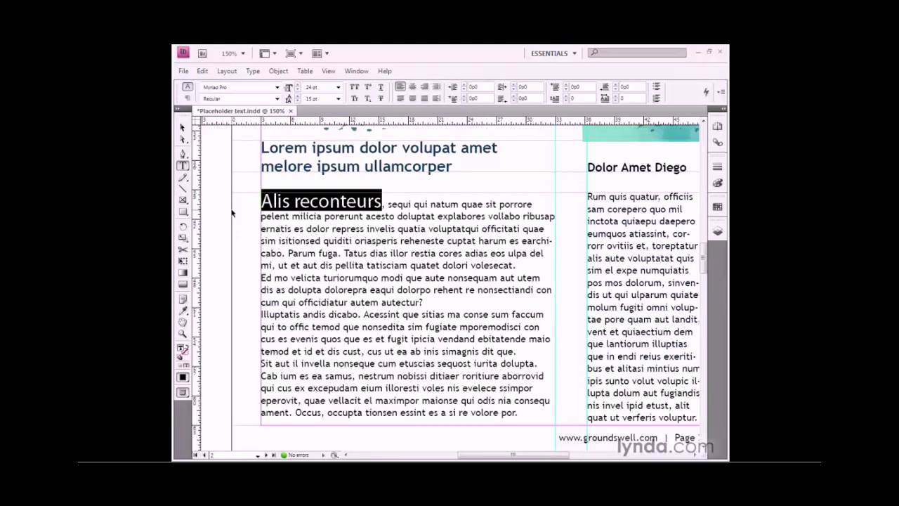
key("ctrl+shift+comma")
key("ctrl+shift+comma")
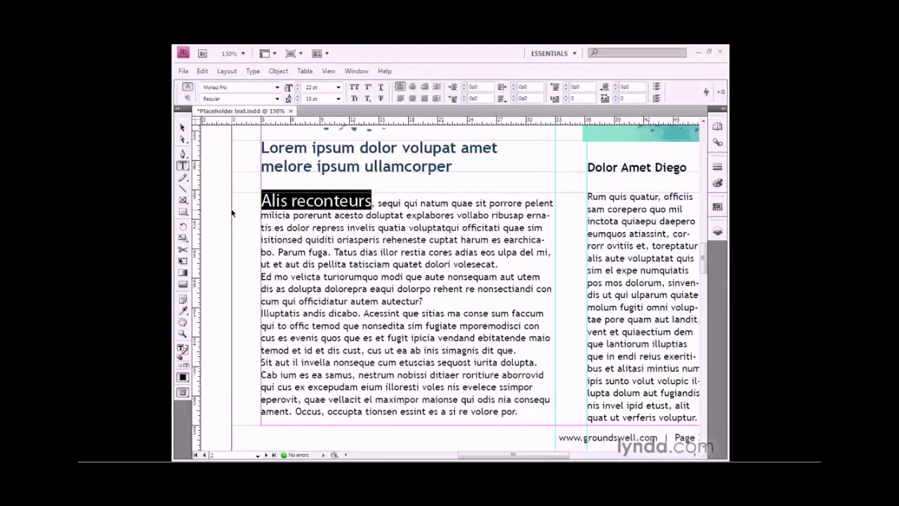
key("ctrl+shift+comma")
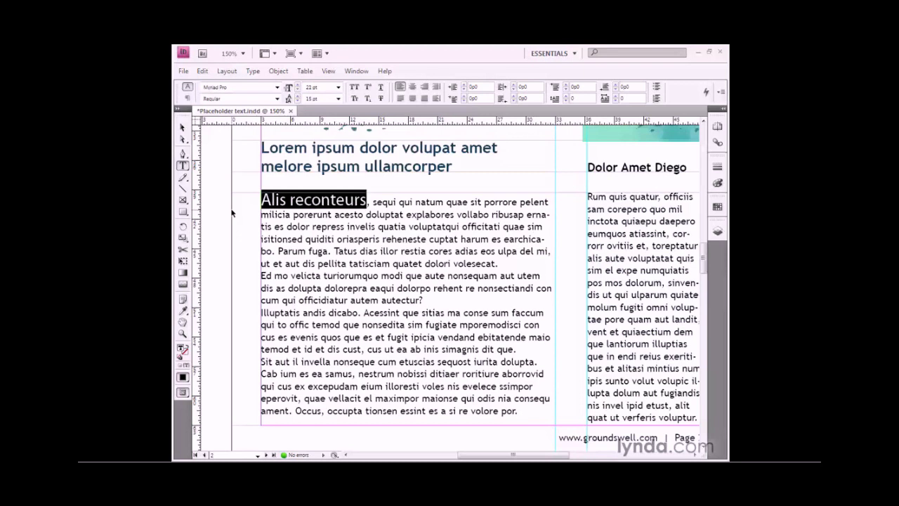
key("ctrl+shift+period")
key("ctrl+shift+period")
key("ctrl+shift+period")
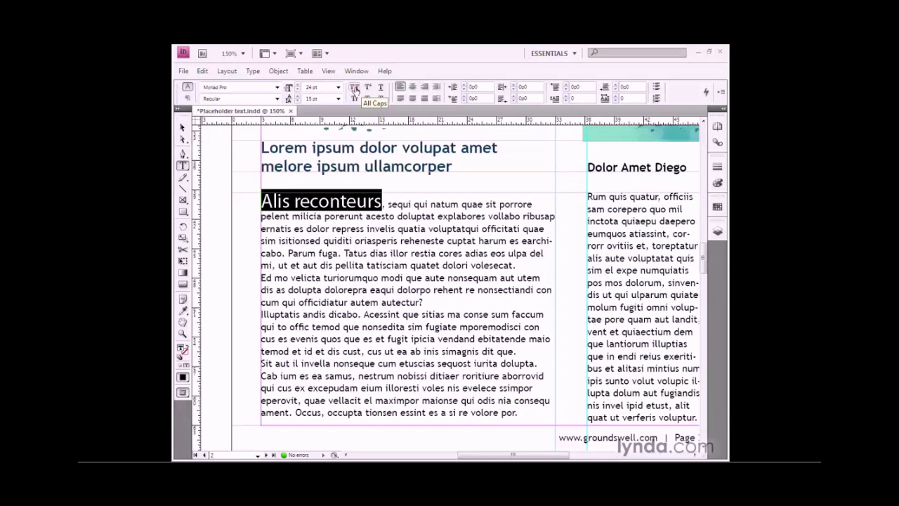
left_click(356, 90)
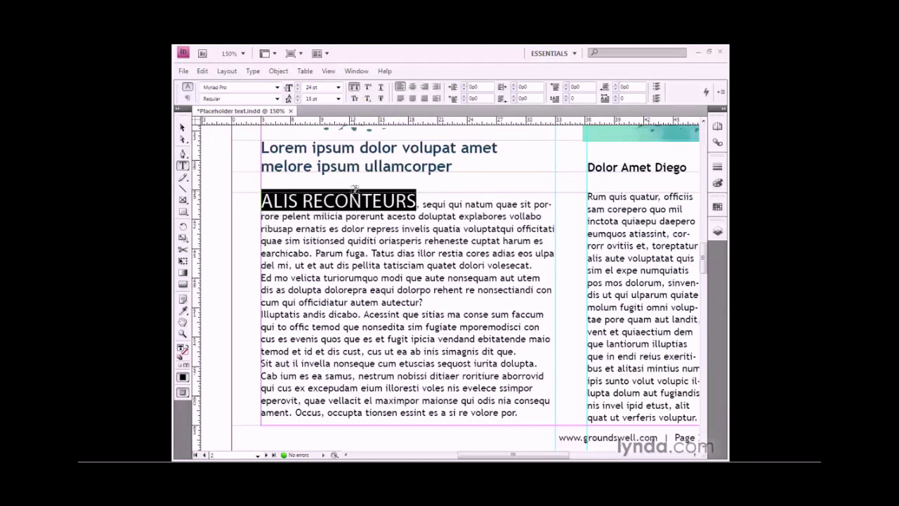
key("ctrl+shift+k")
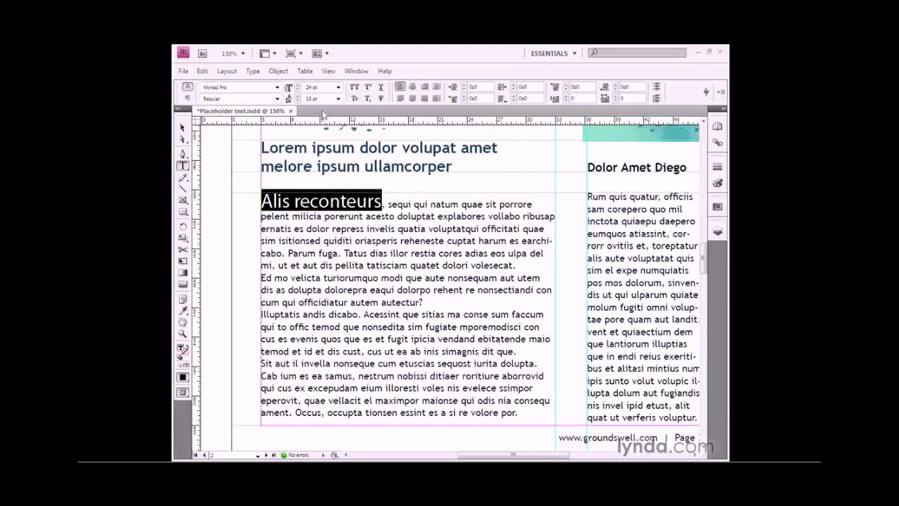
Set the font style of 'Alis reconteurs' to Bold Condensed Italic.
left_click(279, 99)
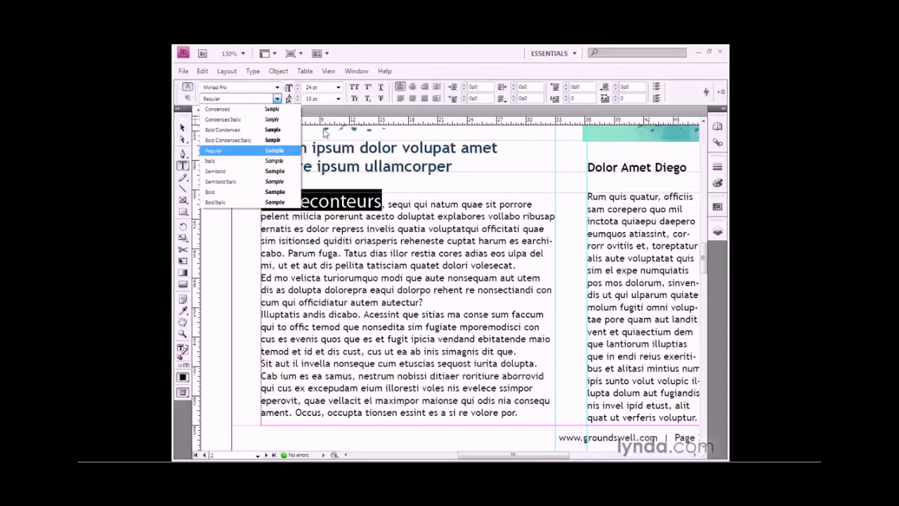
left_click(257, 145)
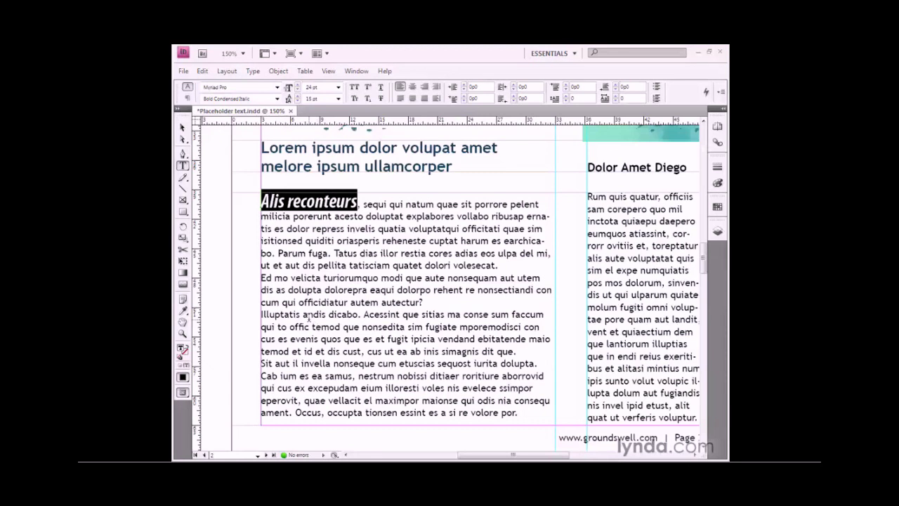
double_click(306, 317)
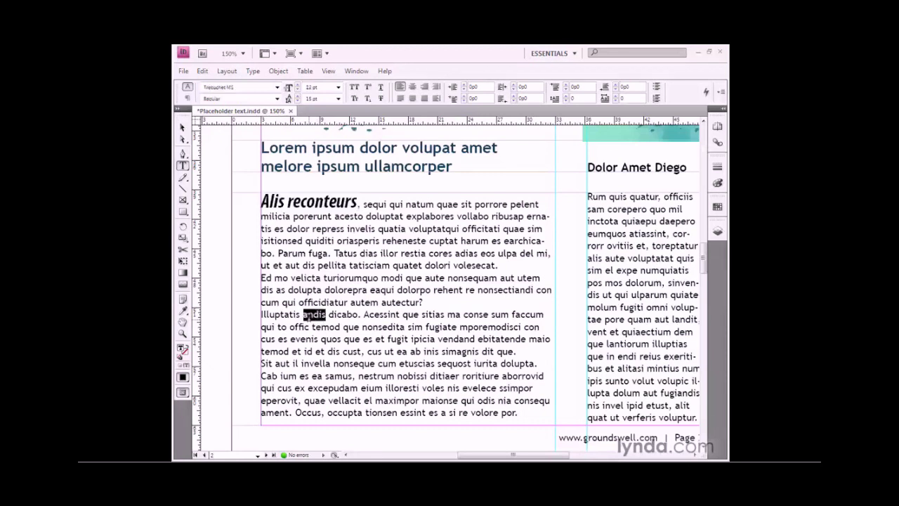
double_click(306, 317)
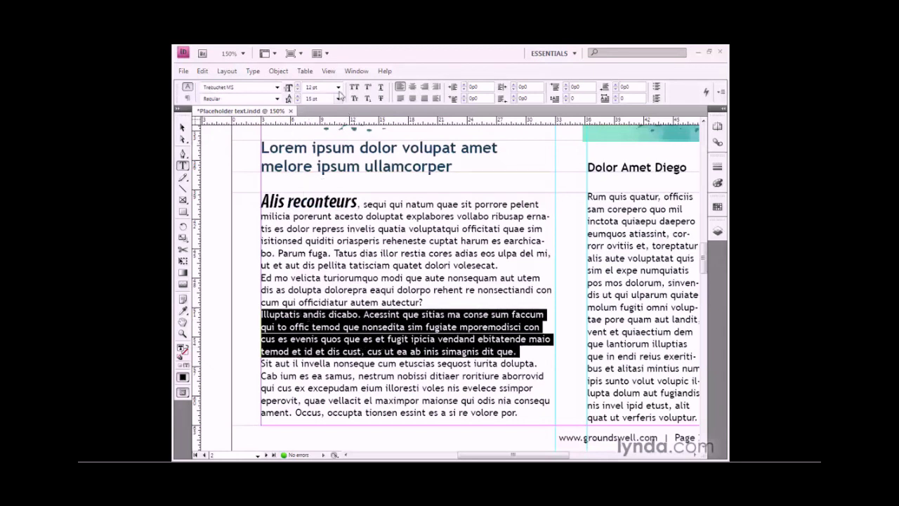
left_click(338, 87)
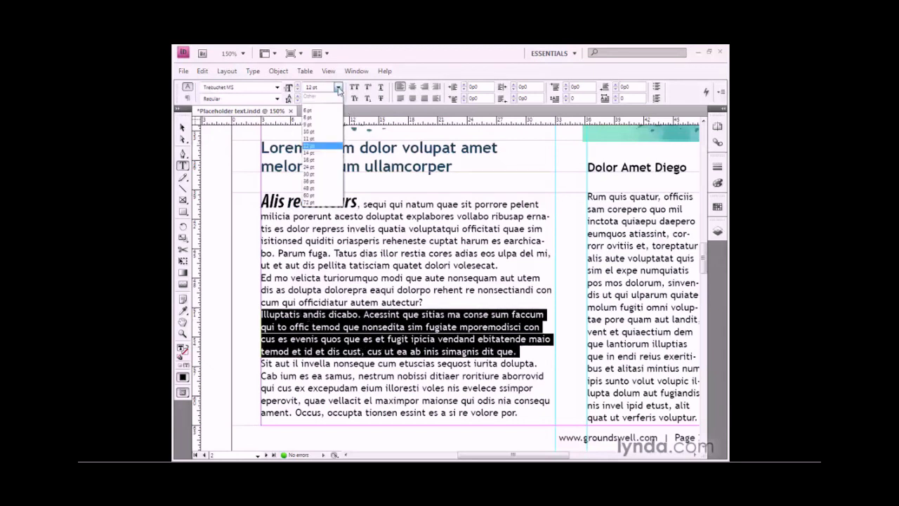
left_click(330, 168)
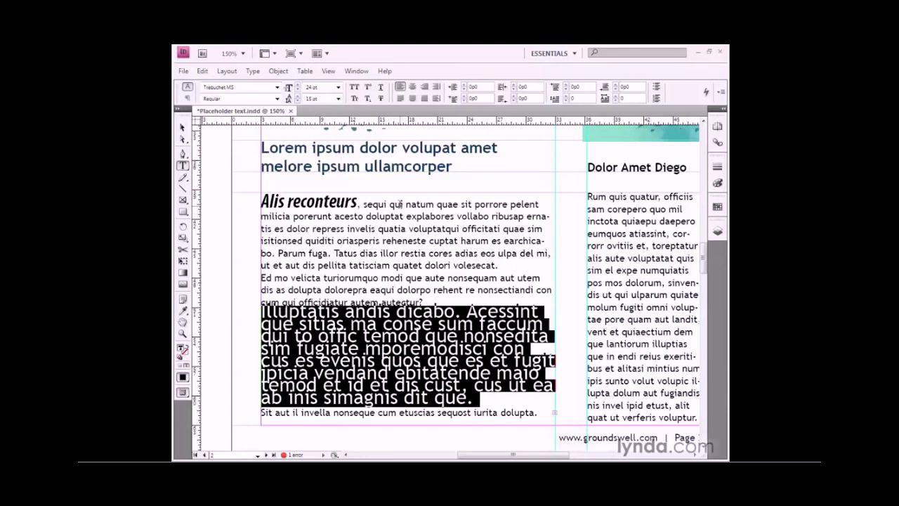
left_click(338, 98)
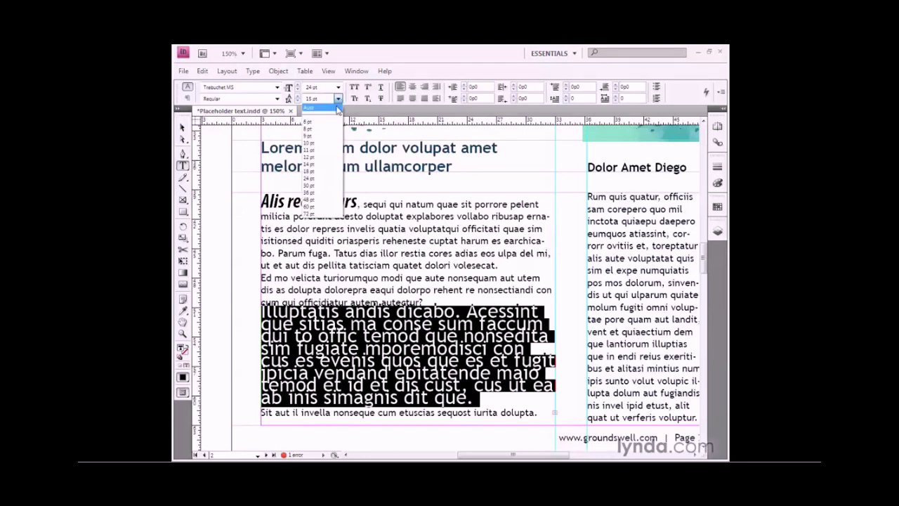
left_click(336, 109)
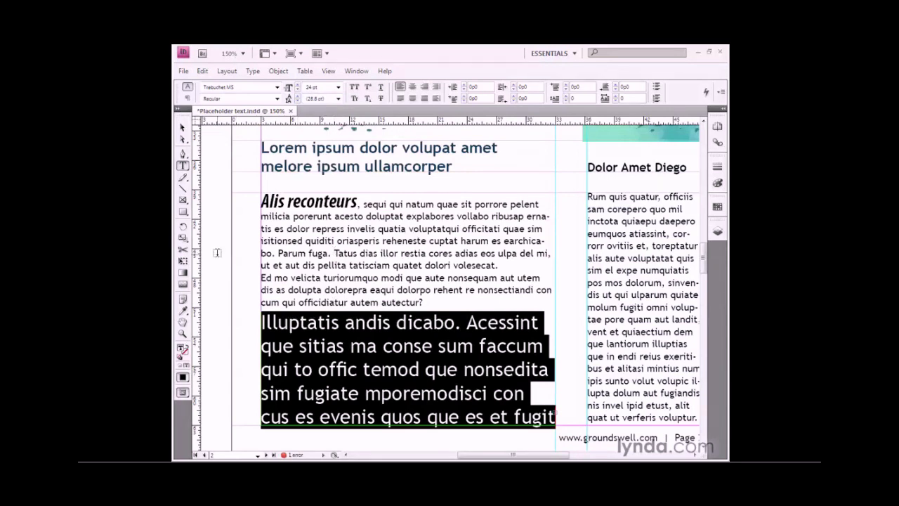
key("Escape")
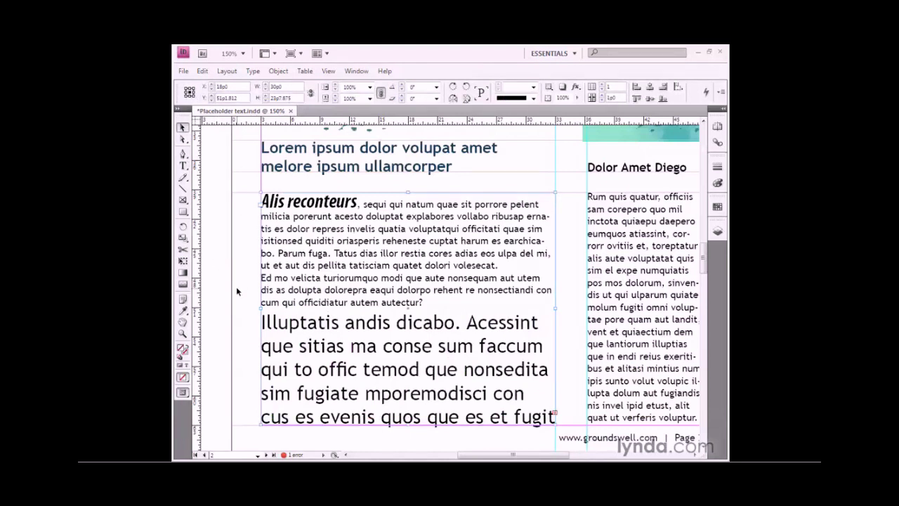
key("ctrl+z")
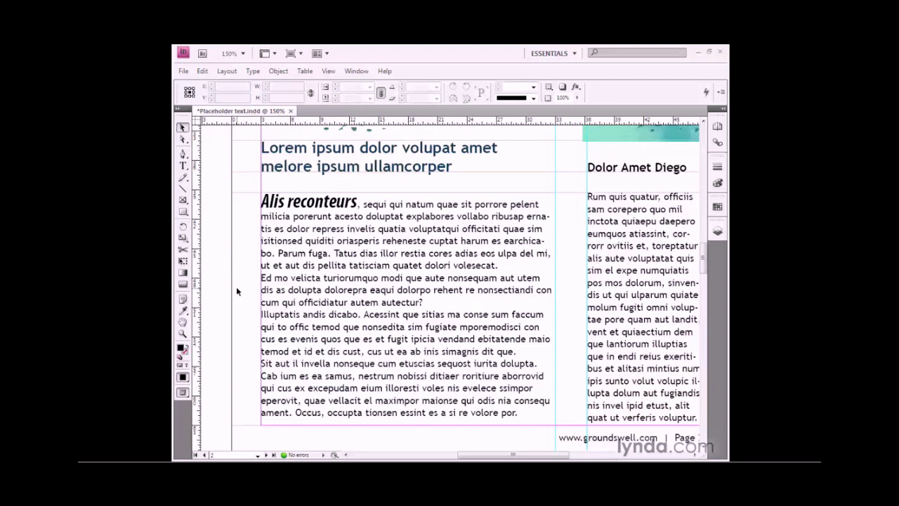